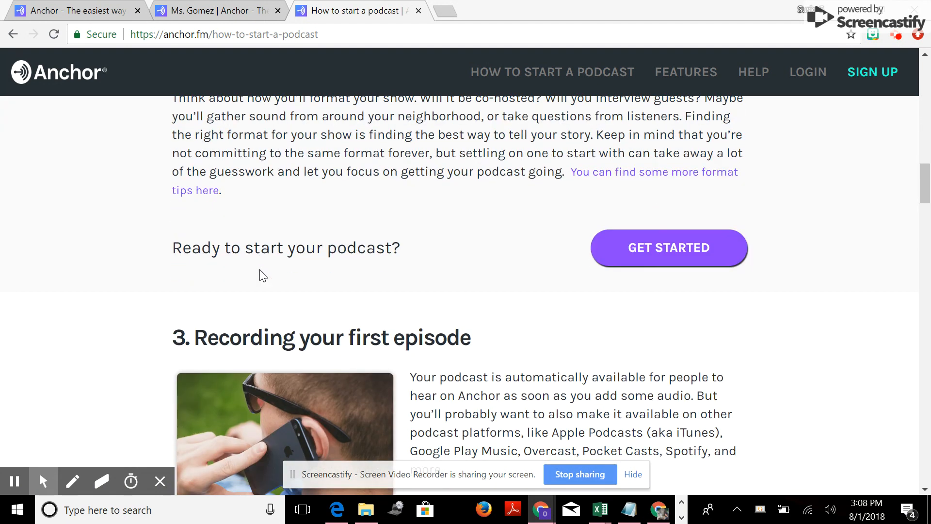
Leave the podcast guide and switch to the podcast account's dashboard page
scroll(262, 276, "up", 20)
scroll(262, 275, "up", 5)
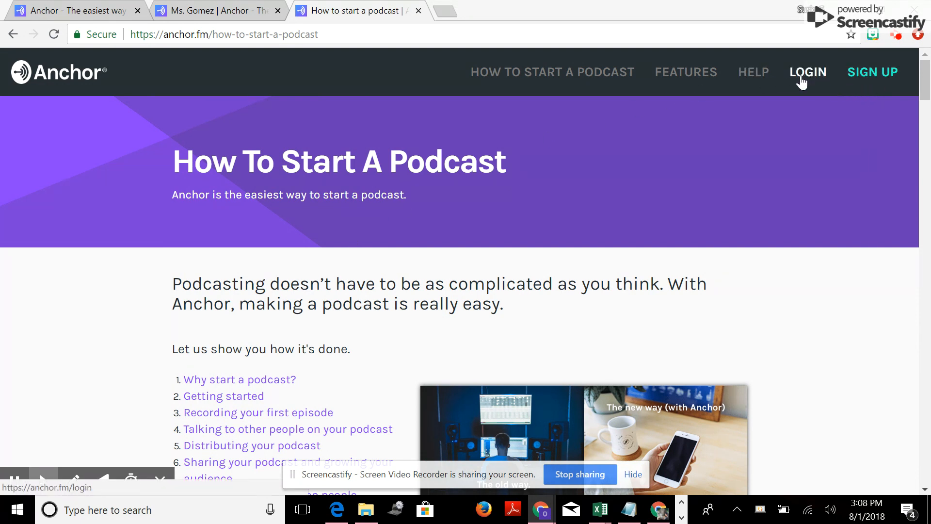
left_click(55, 12)
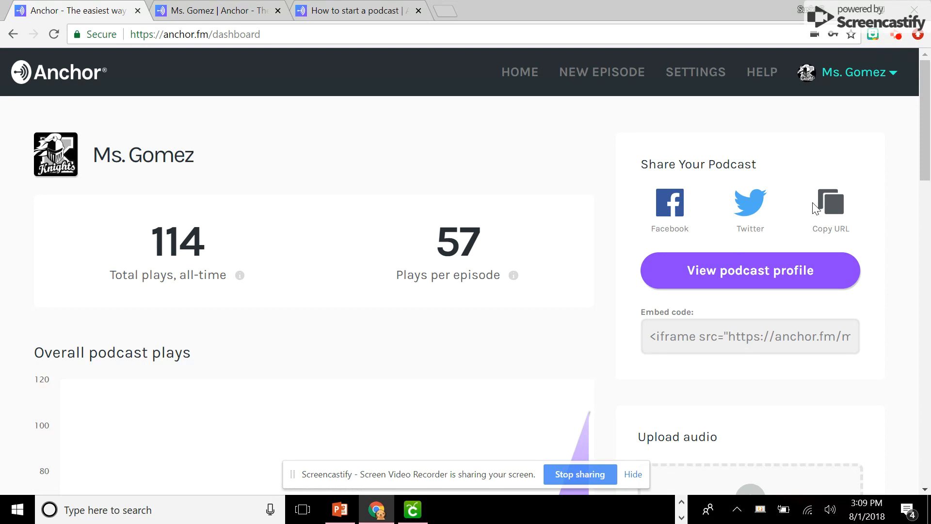
Start adding a new episode from the dashboard's list of episodes
scroll(811, 209, "down", 1)
scroll(808, 203, "down", 5)
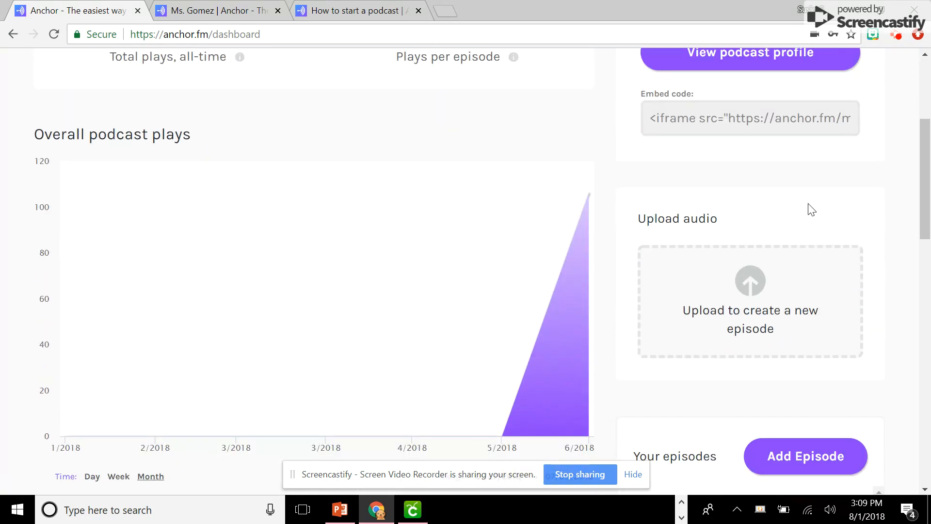
scroll(809, 210, "down", 2)
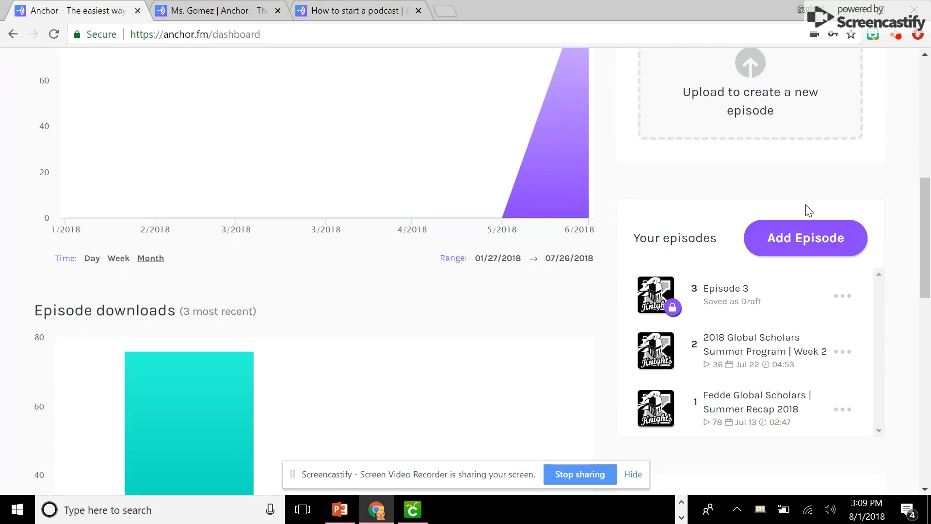
scroll(807, 211, "down", 4)
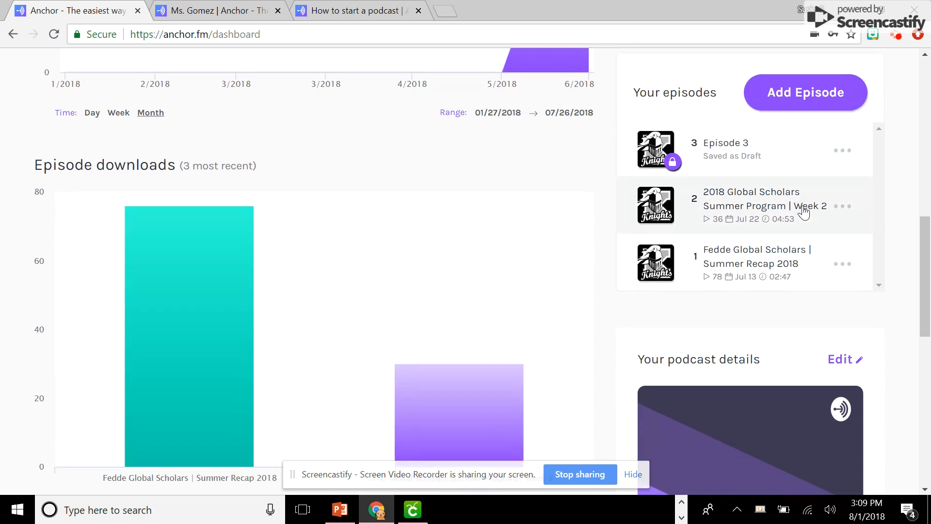
scroll(803, 212, "up", 3)
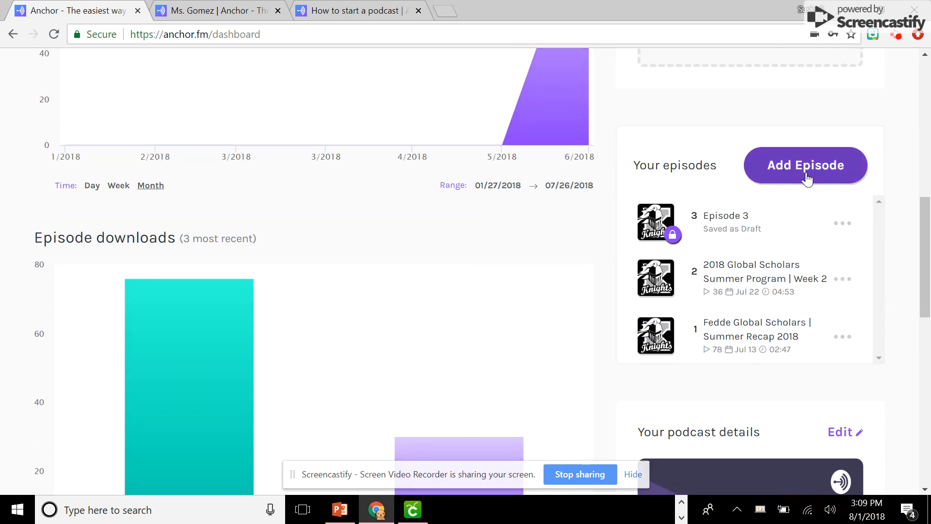
left_click(808, 179)
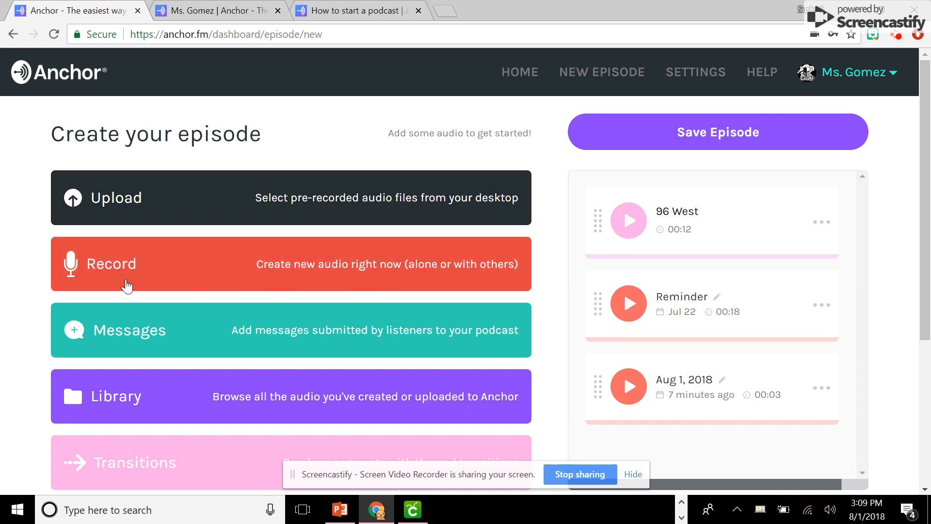
Record a new audio segment of about 7 seconds directly from the web for the episode
left_click(97, 271)
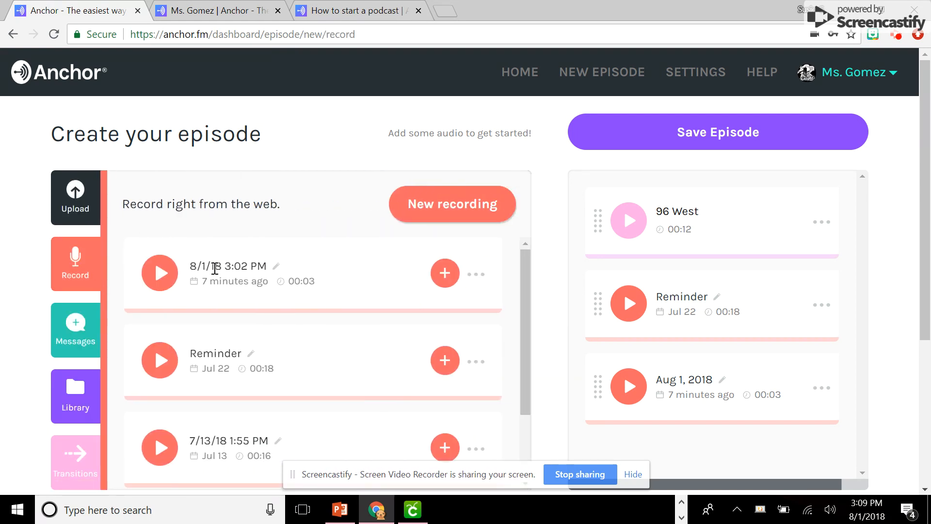
left_click(444, 213)
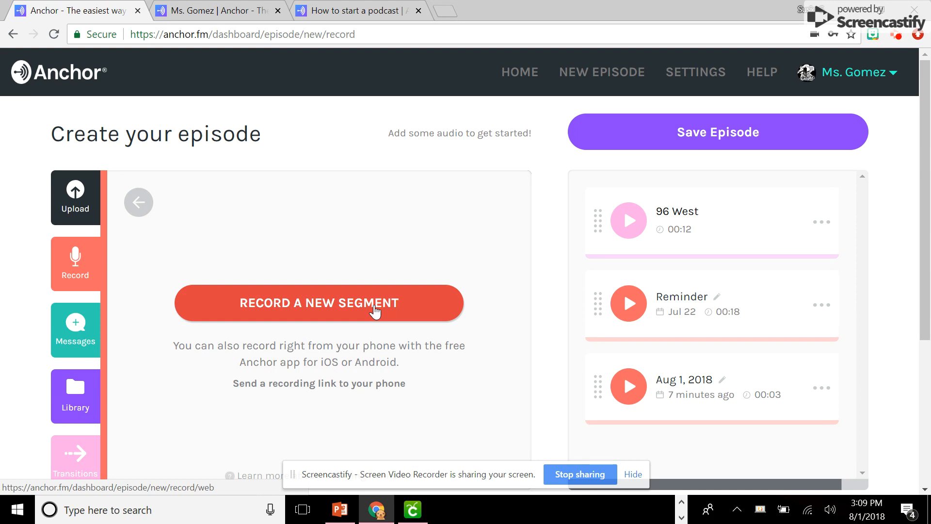
left_click(375, 311)
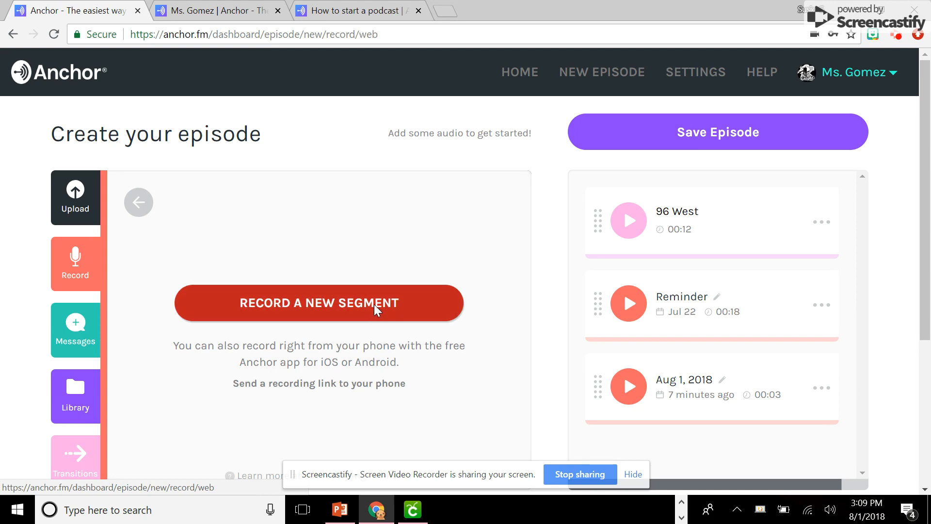
left_click(366, 336)
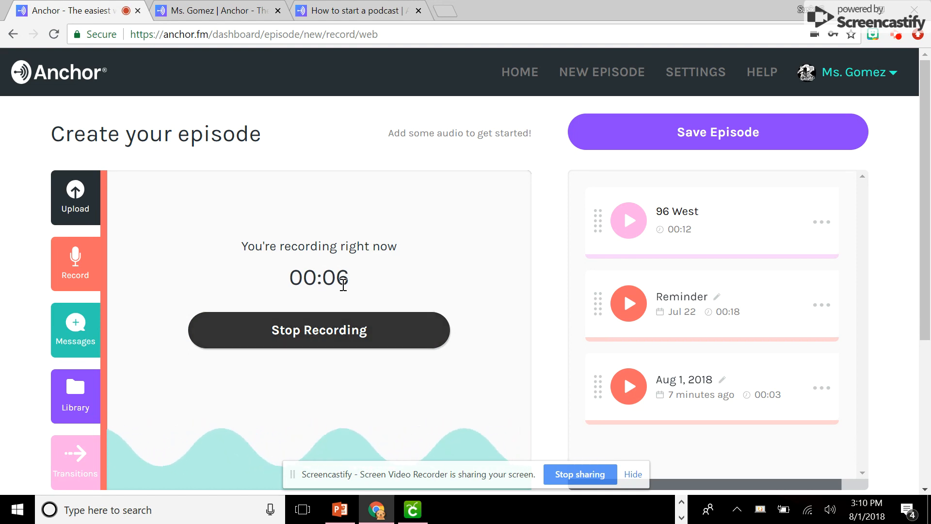
left_click(332, 335)
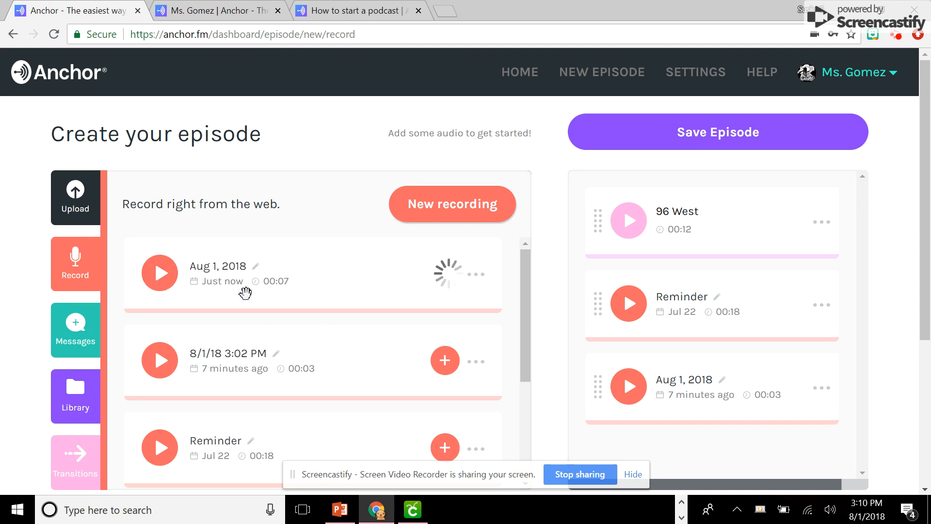
Play back part of the newest recording and check its additional options without choosing any
left_click(160, 288)
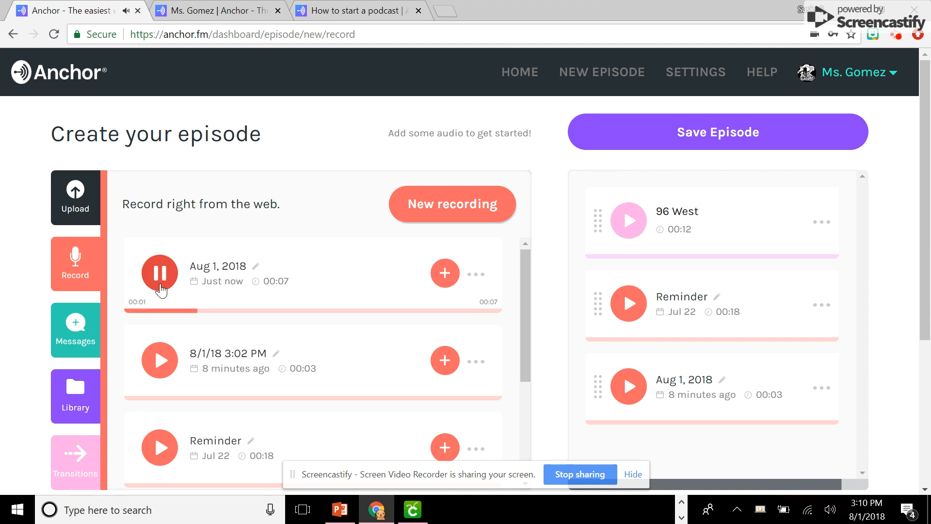
left_click(161, 288)
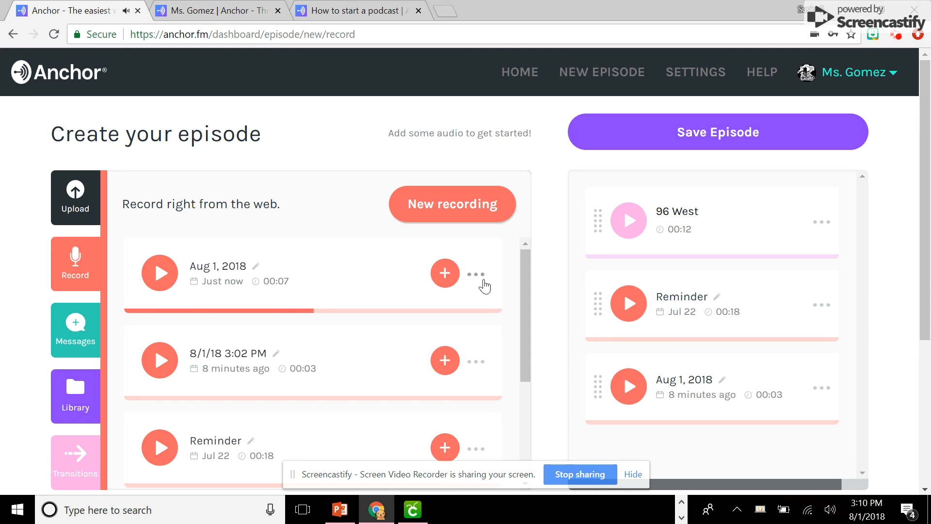
left_click(482, 280)
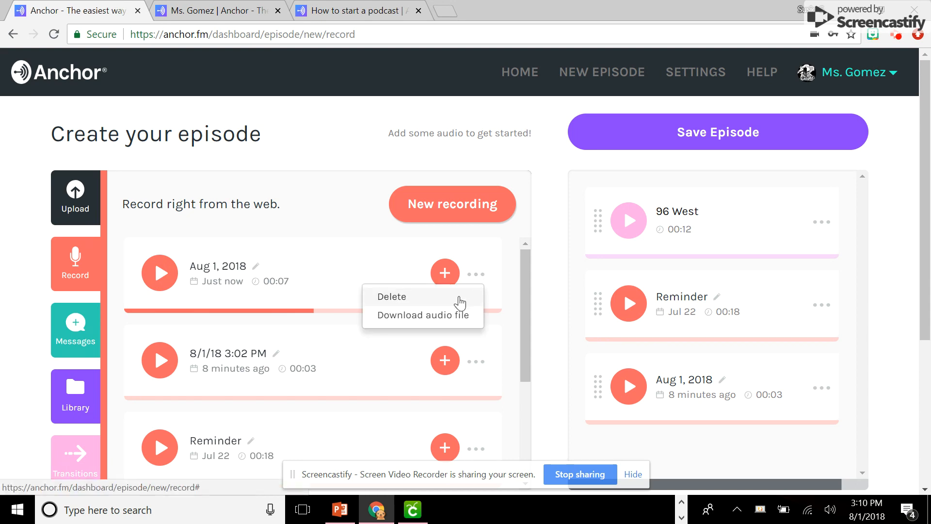
left_click(368, 269)
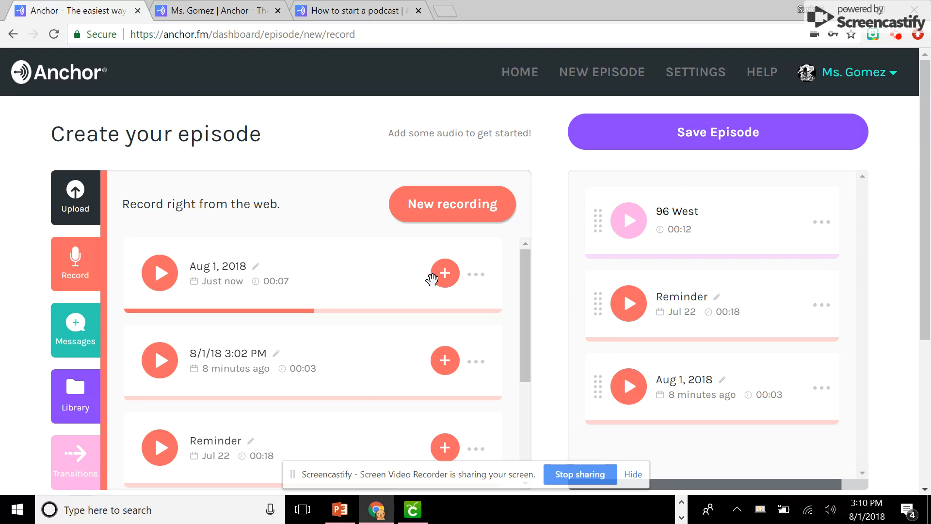
Add the new 7-second recording to the episode and place it directly after the Reminder segment
left_click(443, 281)
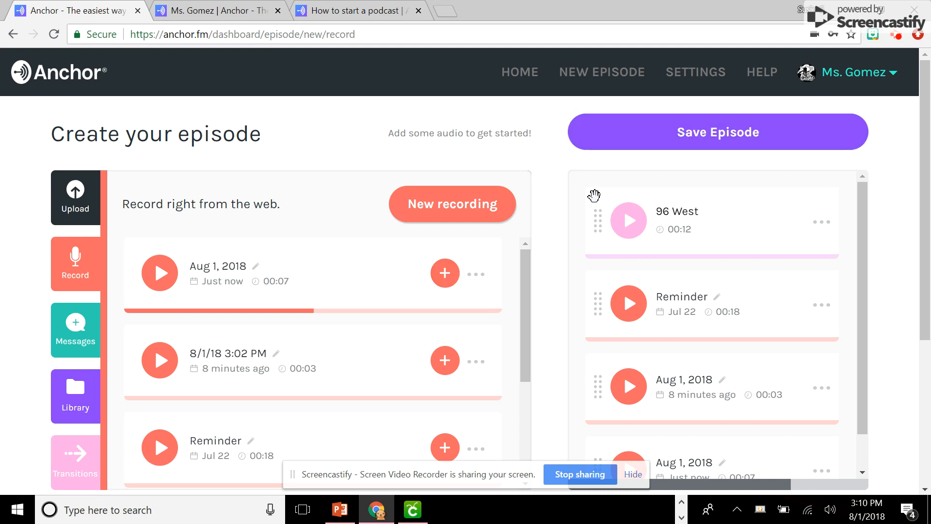
scroll(703, 286, "down", 1)
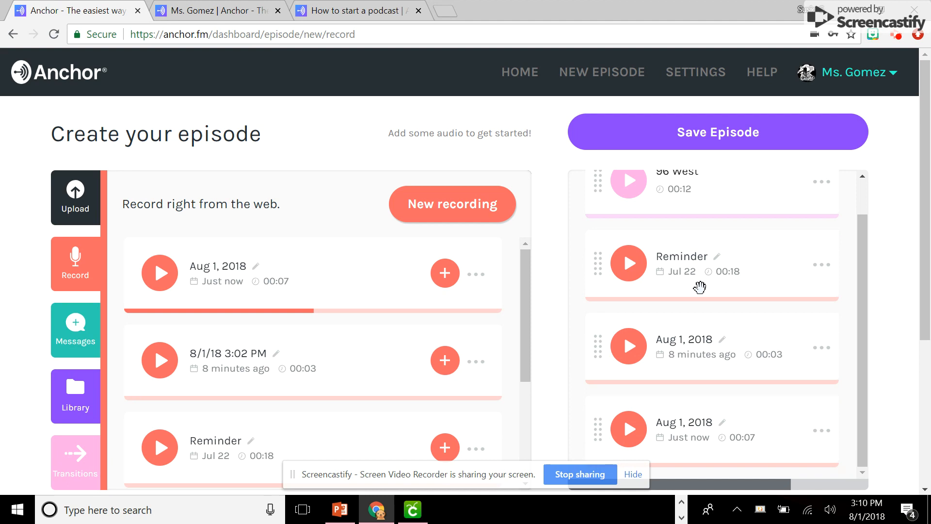
left_click_drag(602, 438, 599, 258)
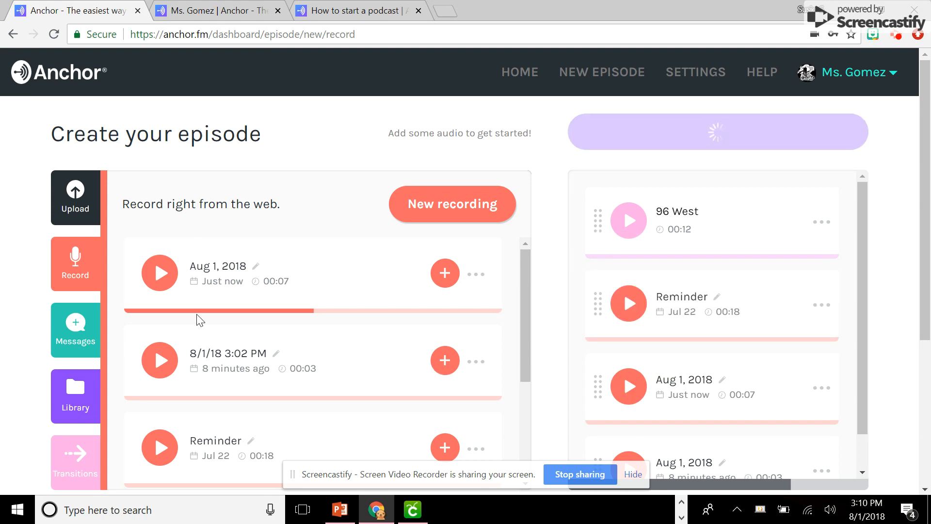
Review the list of web recordings and check the messages submitted by listeners
scroll(215, 291, "down", 4)
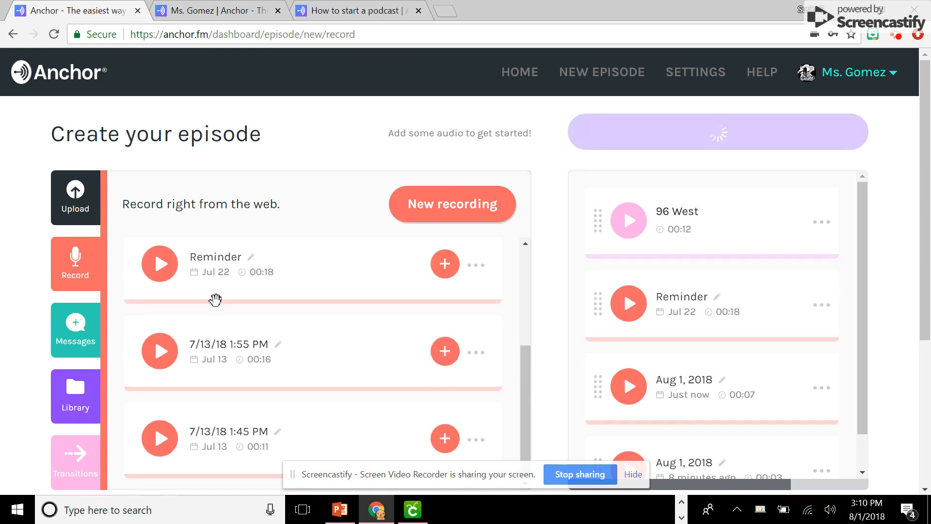
scroll(215, 299, "down", 5)
scroll(216, 308, "up", 6)
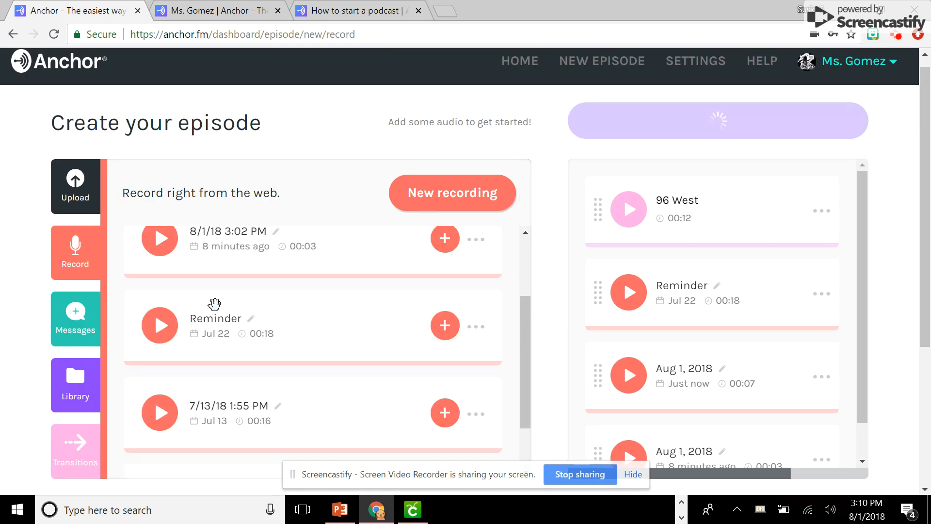
scroll(214, 304, "up", 2)
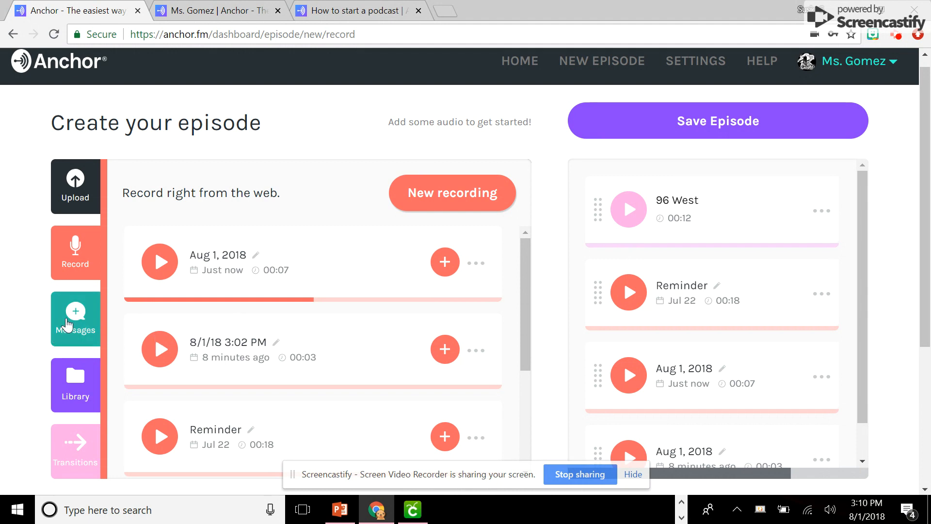
left_click(64, 326)
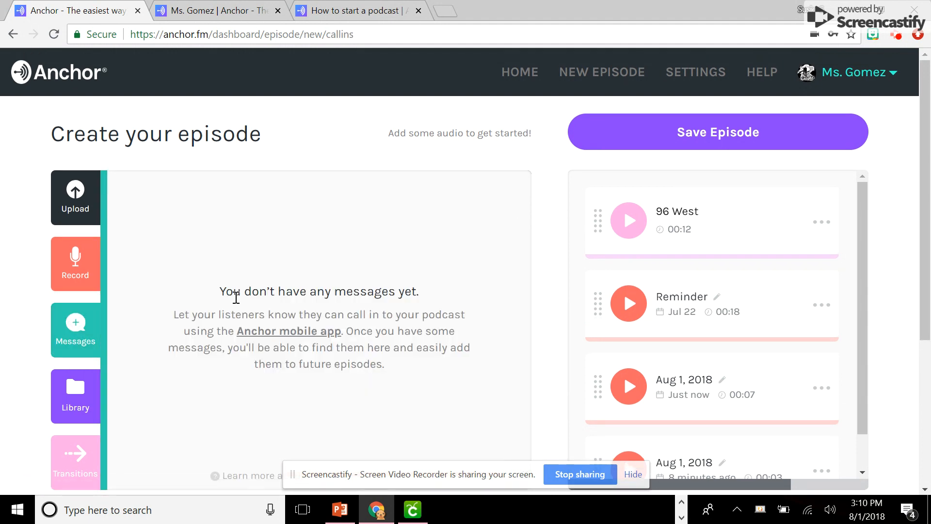
scroll(235, 300, "down", 3)
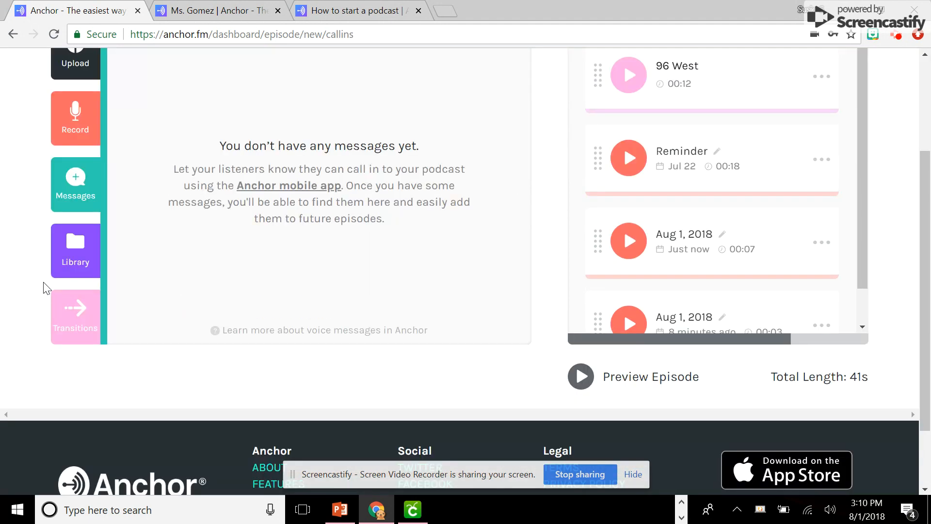
Browse the library of previously created and uploaded audio through to its last entry
left_click(73, 256)
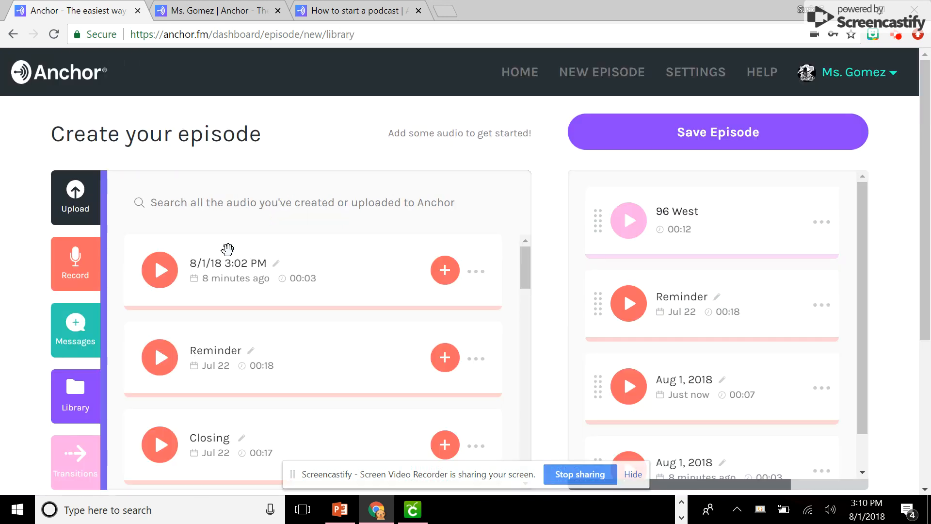
scroll(228, 257, "down", 15)
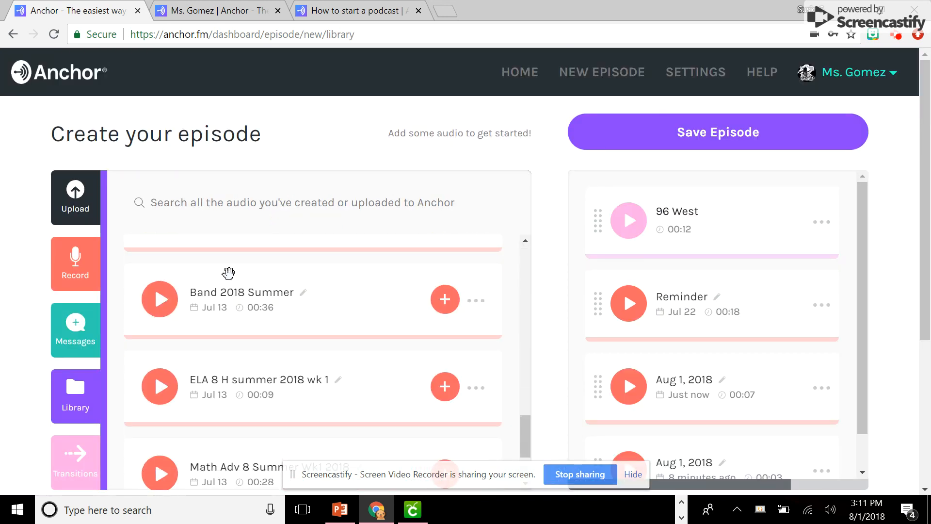
scroll(231, 281, "down", 2)
scroll(227, 272, "down", 4)
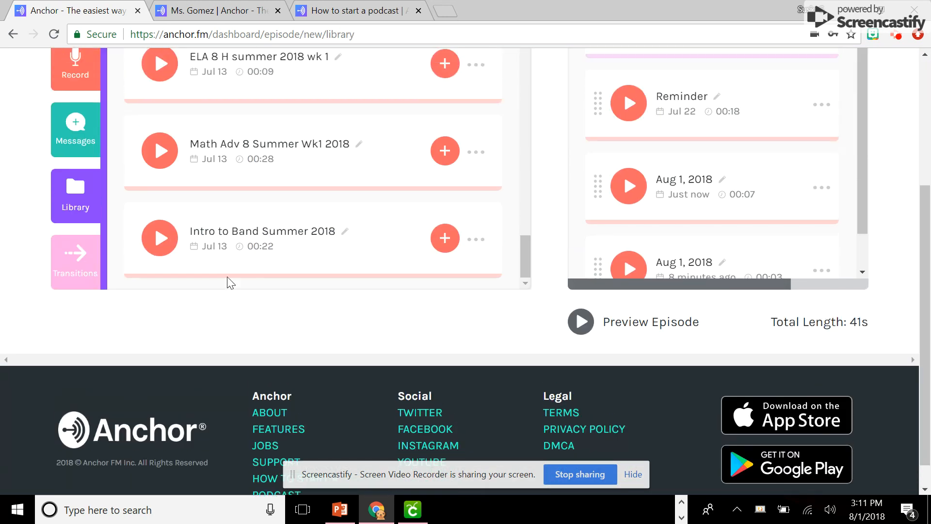
scroll(230, 283, "up", 4)
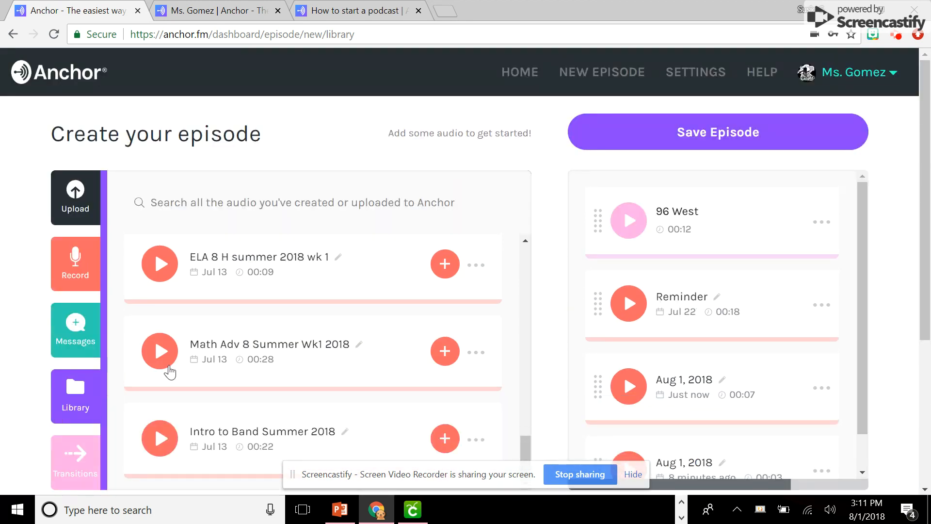
Preview the "!" and "96 West" sounds among the available transitions, stopping the playback partway
left_click(83, 471)
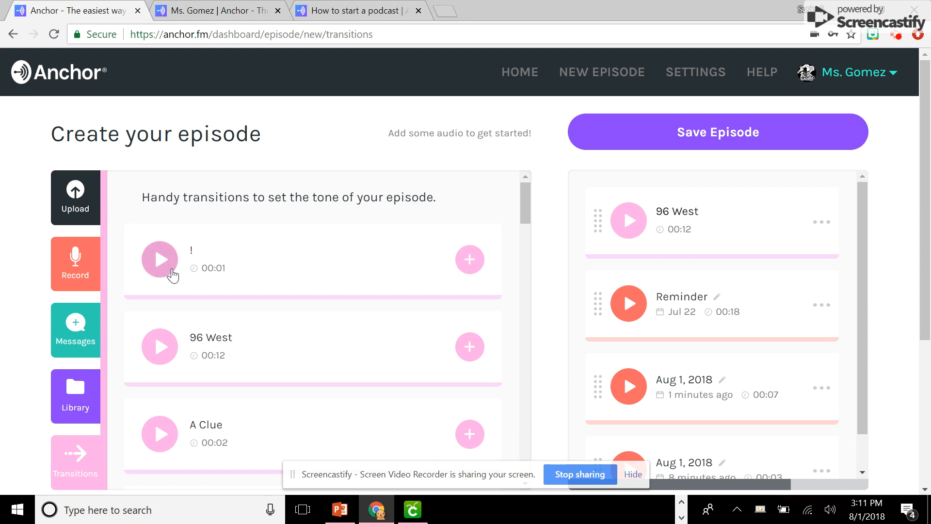
left_click(171, 271)
left_click(172, 353)
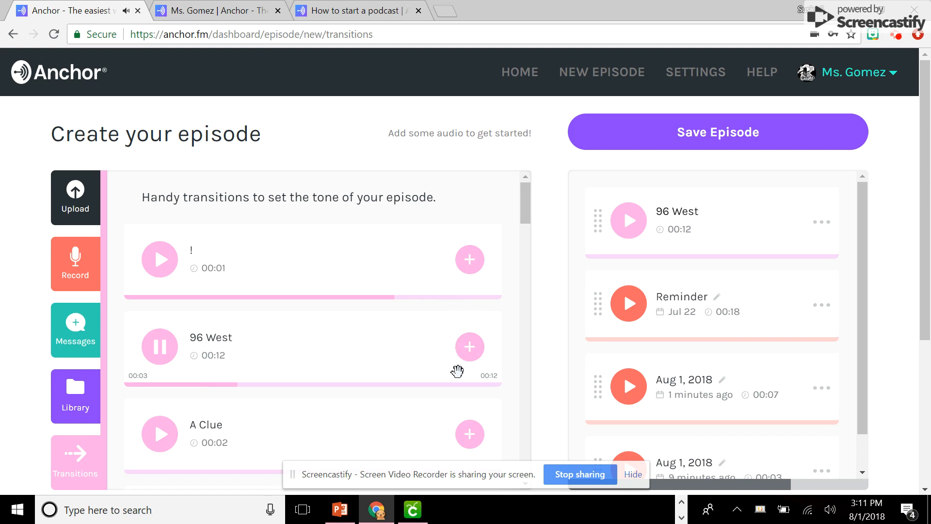
left_click(156, 360)
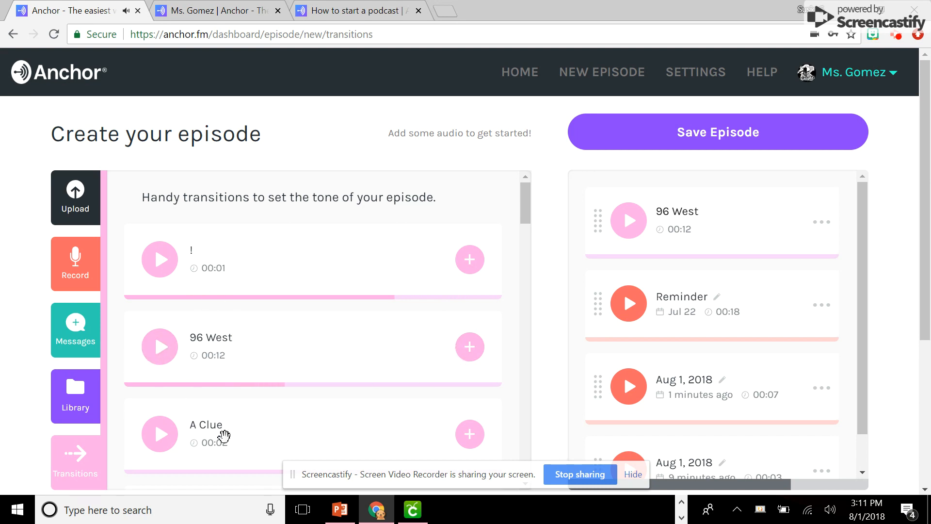
Add the "96 West" transition to the episode and place it between the two Aug 1, 2018 recordings
scroll(223, 435, "down", 3)
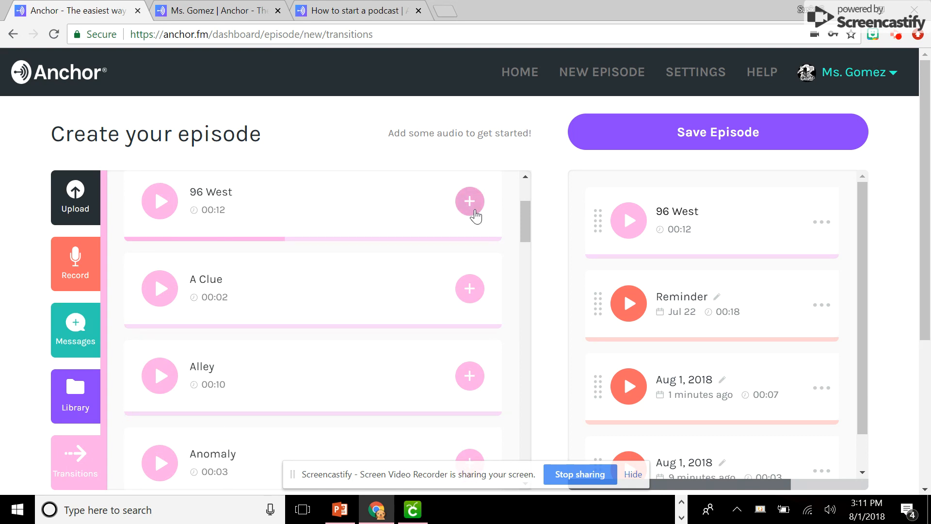
left_click(469, 208)
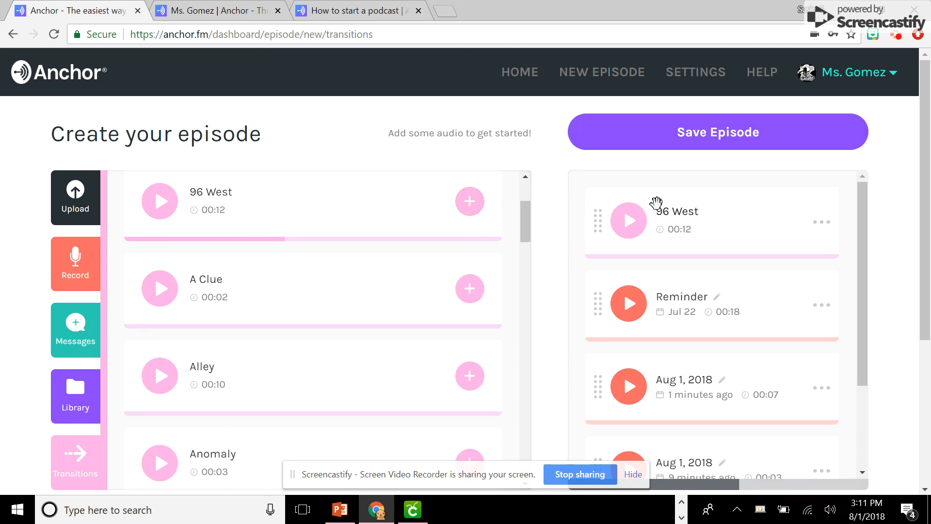
scroll(645, 209, "down", 5)
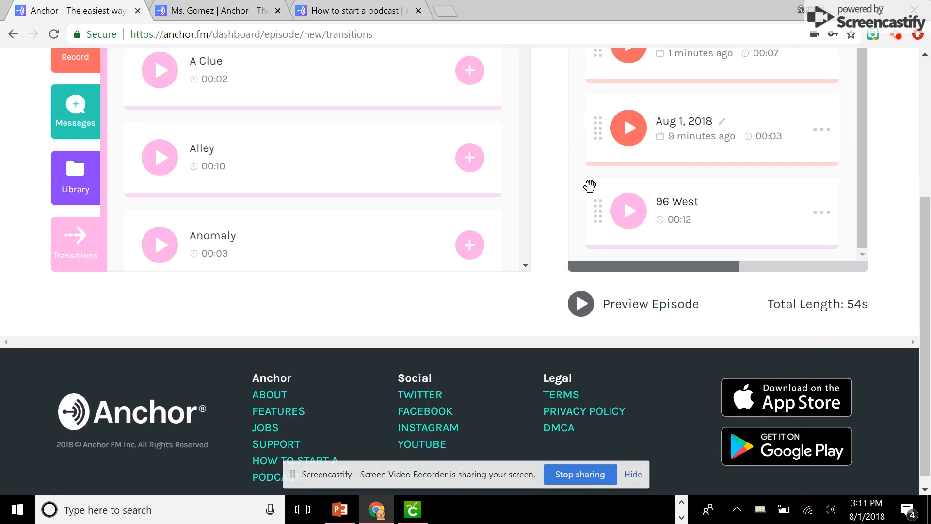
left_click_drag(598, 208, 595, 131)
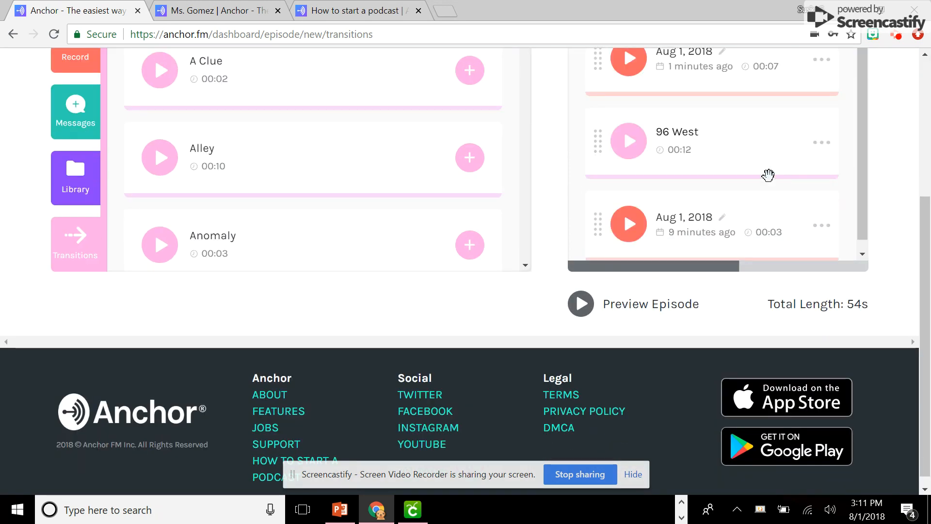
Check the options available for the 96 West transition in the episode and highlight the episode's total length
left_click(822, 131)
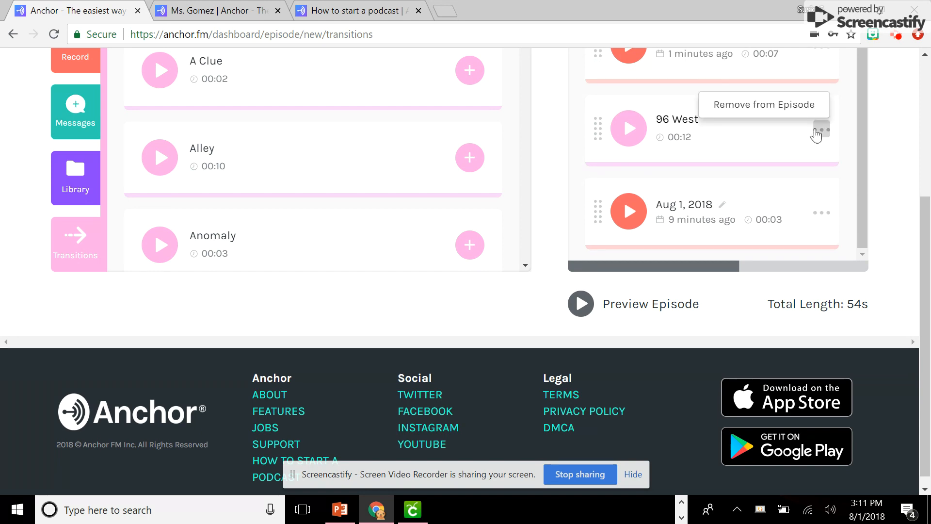
left_click(842, 100)
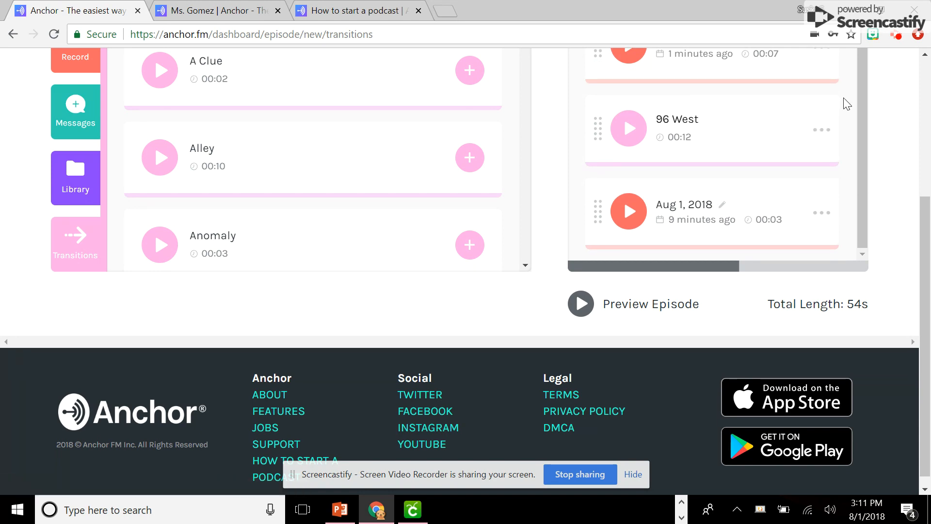
scroll(813, 166, "up", 2)
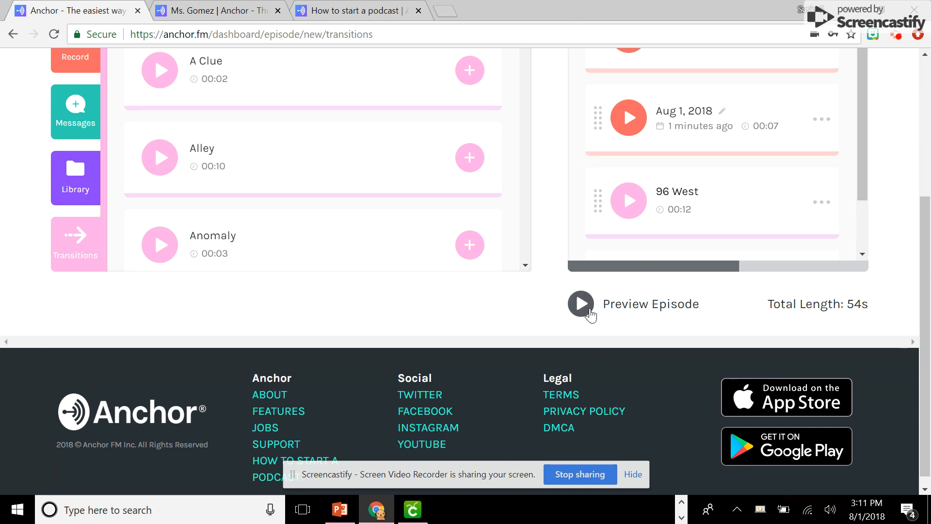
left_click_drag(775, 305, 754, 322)
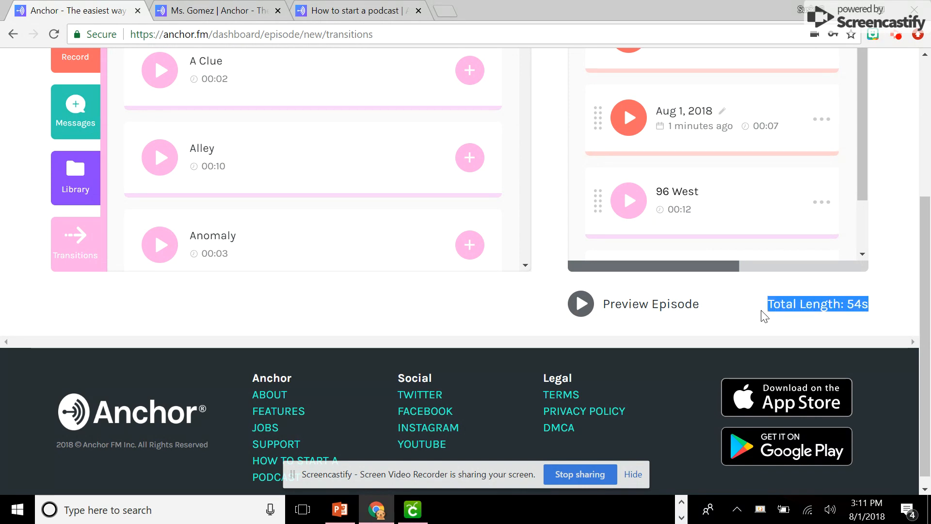
Save the assembled episode and check the episode name and description fields on its publishing page
scroll(765, 316, "up", 5)
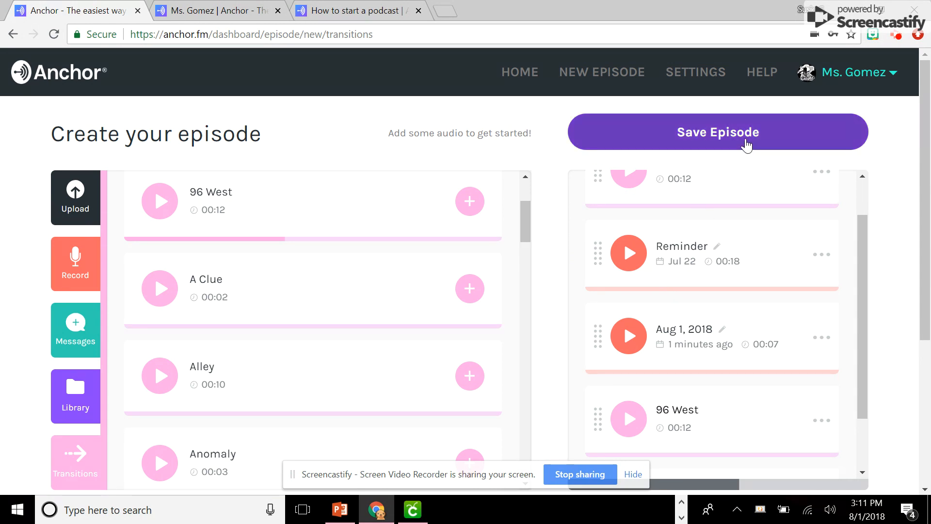
left_click(746, 145)
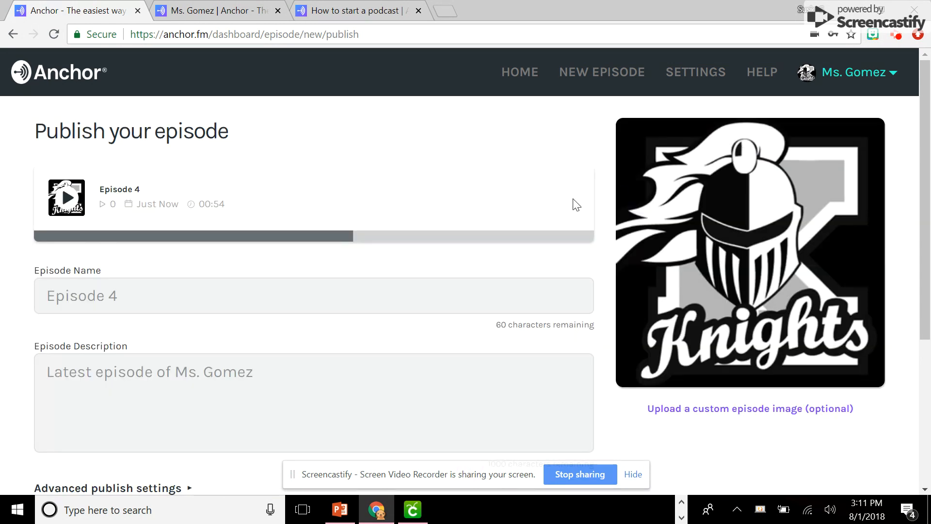
left_click(92, 296)
left_click(115, 375)
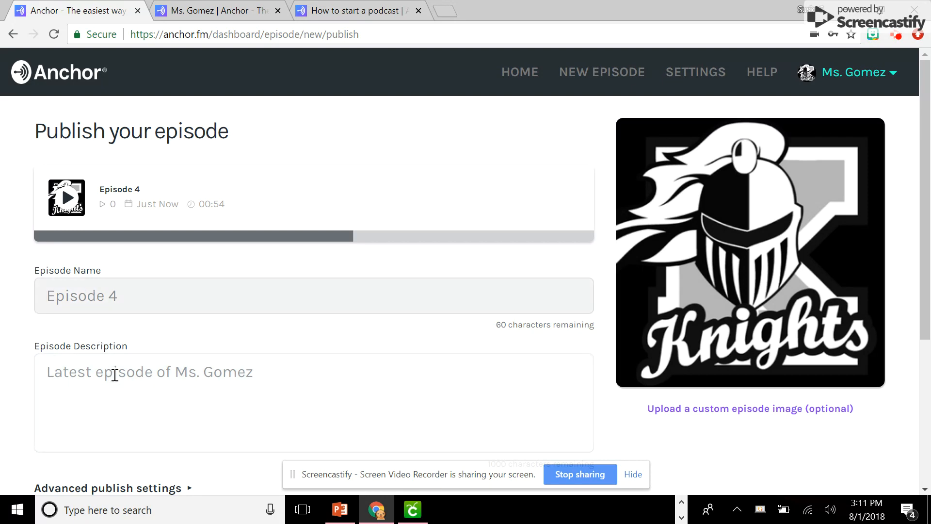
Check the alternatives to publishing the episode immediately, without choosing one
scroll(115, 375, "down", 5)
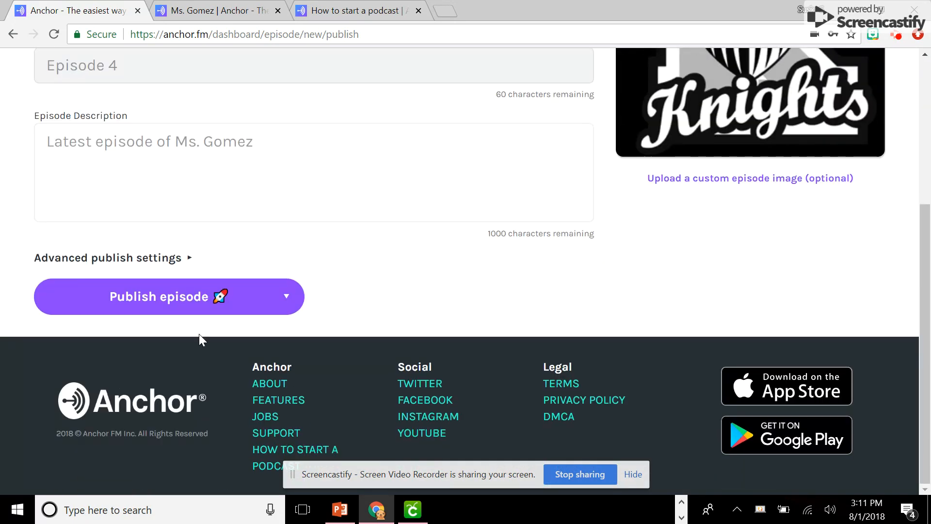
left_click(291, 298)
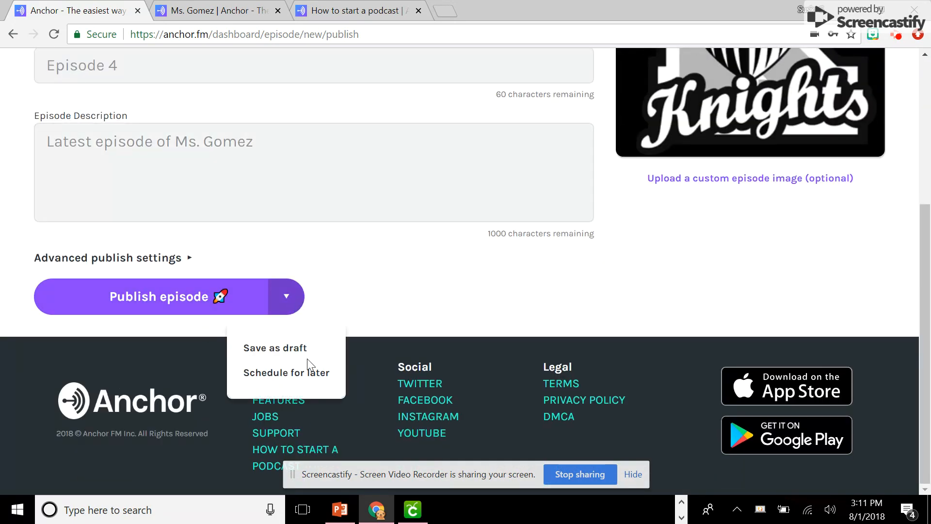
left_click(339, 275)
Return to the dashboard home and look at the list of podcast episodes, including the Episode 3 draft
scroll(339, 272, "up", 5)
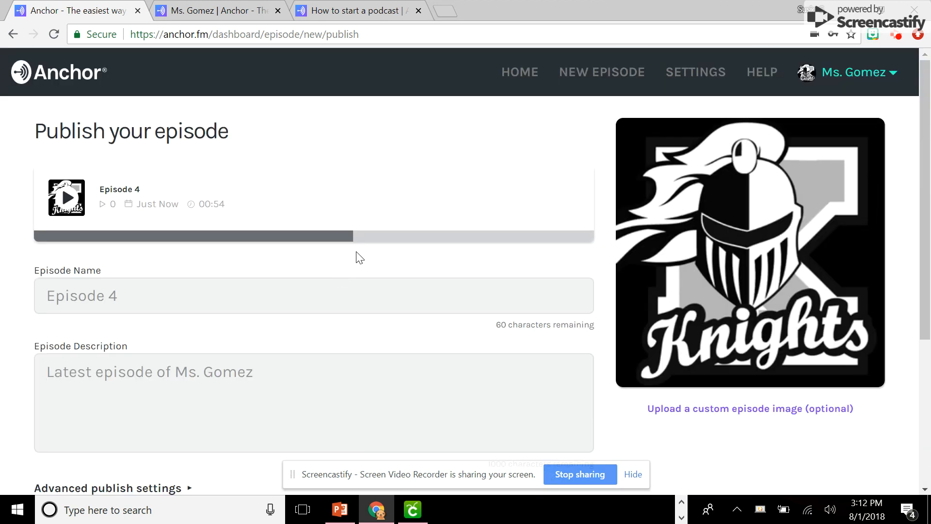
left_click(510, 82)
scroll(729, 327, "down", 10)
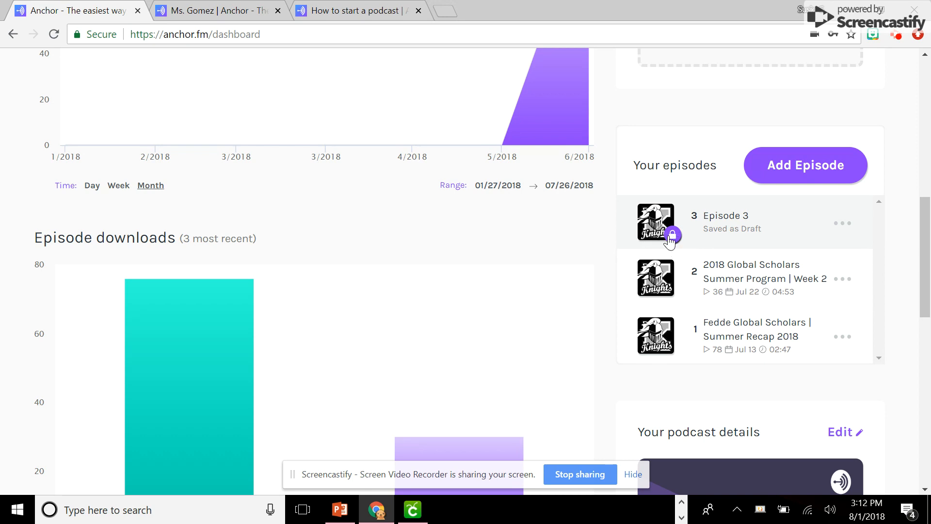
Open the public podcast profile and review its description, subscription platforms and published episodes
scroll(719, 245, "up", 5)
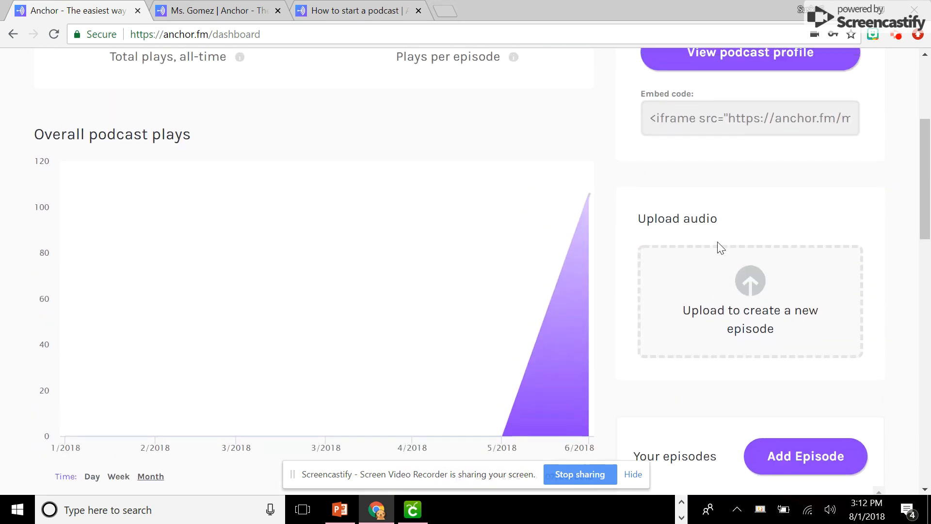
scroll(718, 242, "up", 4)
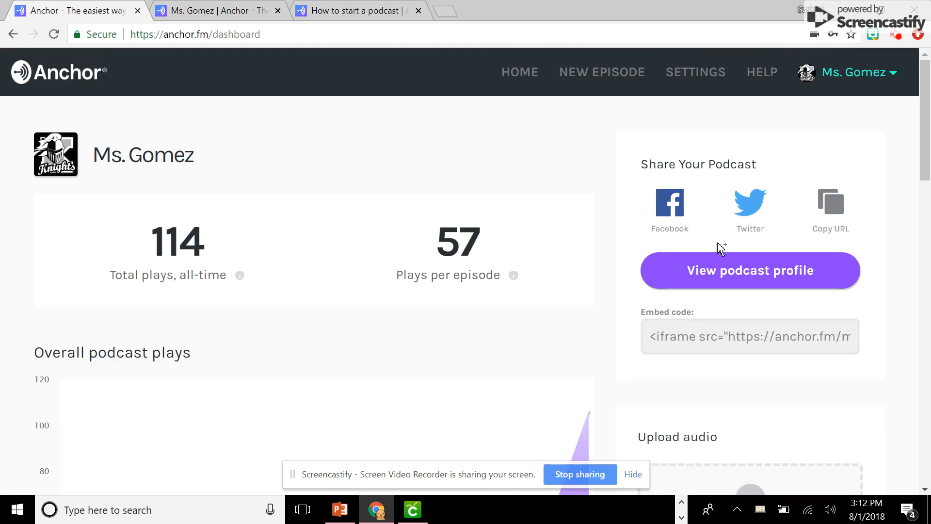
left_click(747, 274)
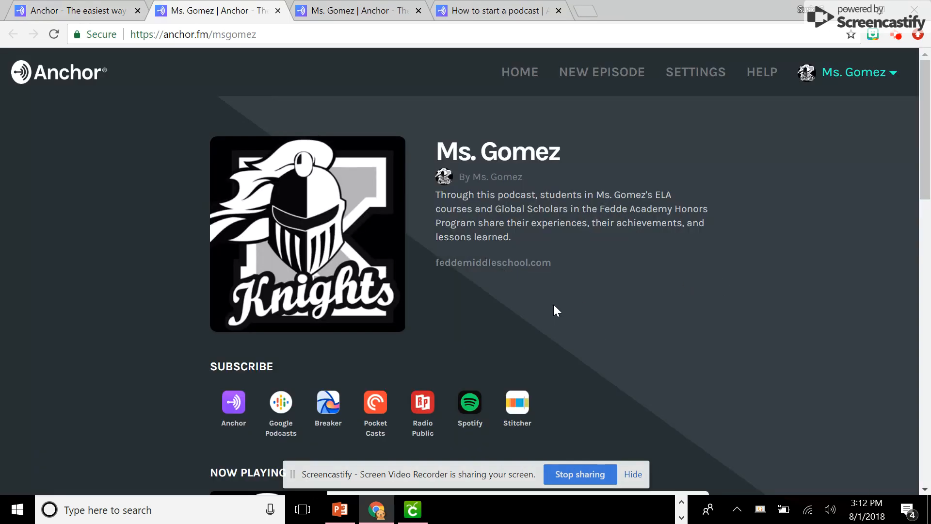
scroll(320, 373, "down", 10)
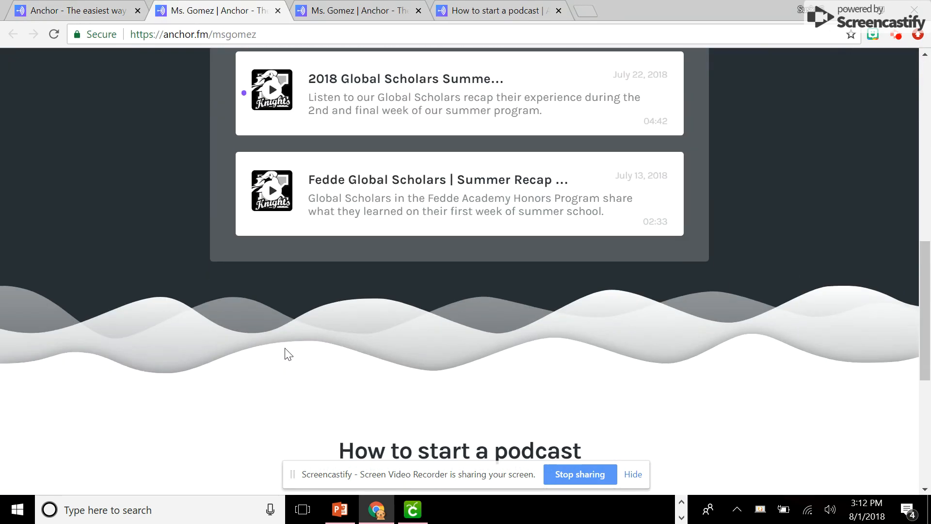
scroll(270, 164, "up", 10)
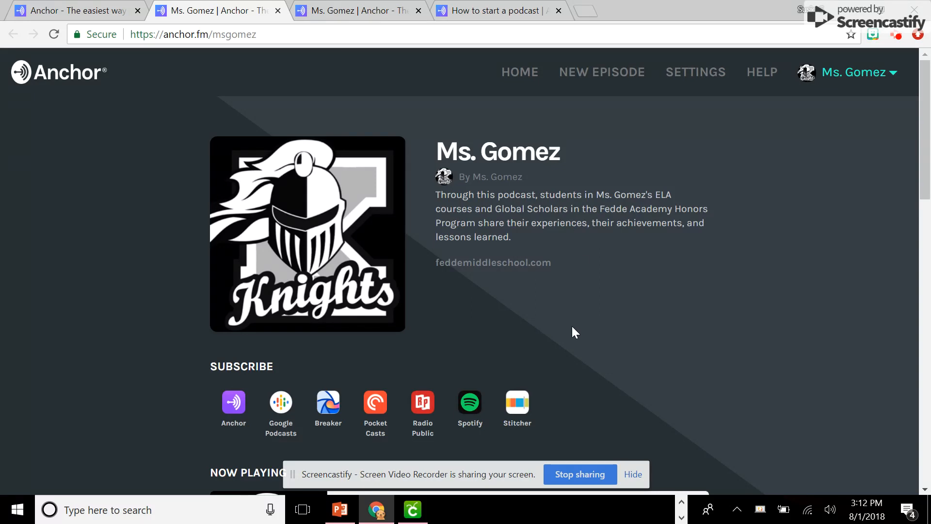
scroll(567, 335, "down", 3)
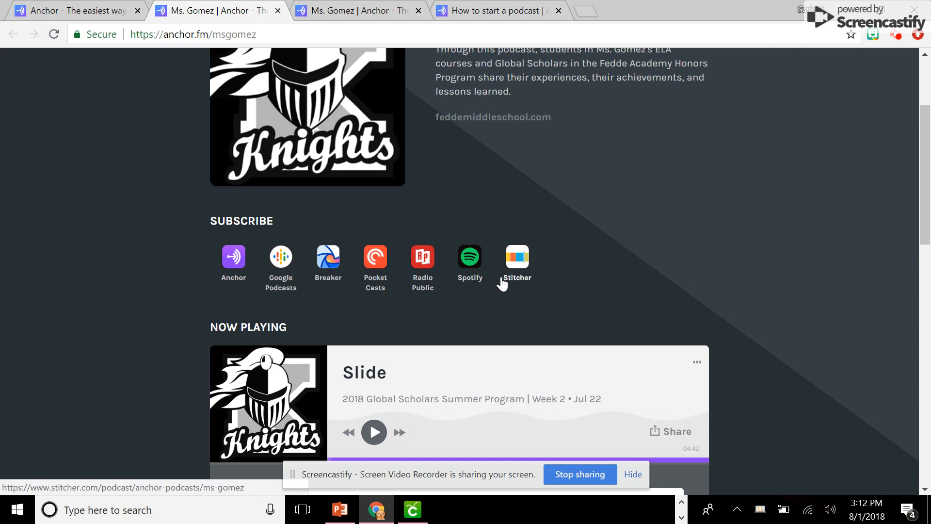
scroll(507, 277, "down", 3)
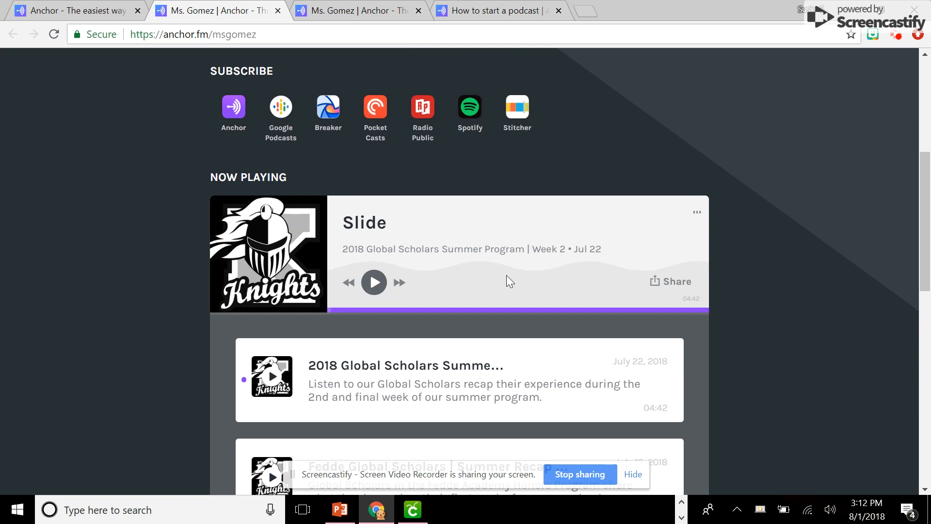
scroll(507, 275, "down", 3)
scroll(508, 276, "down", 1)
scroll(508, 275, "up", 8)
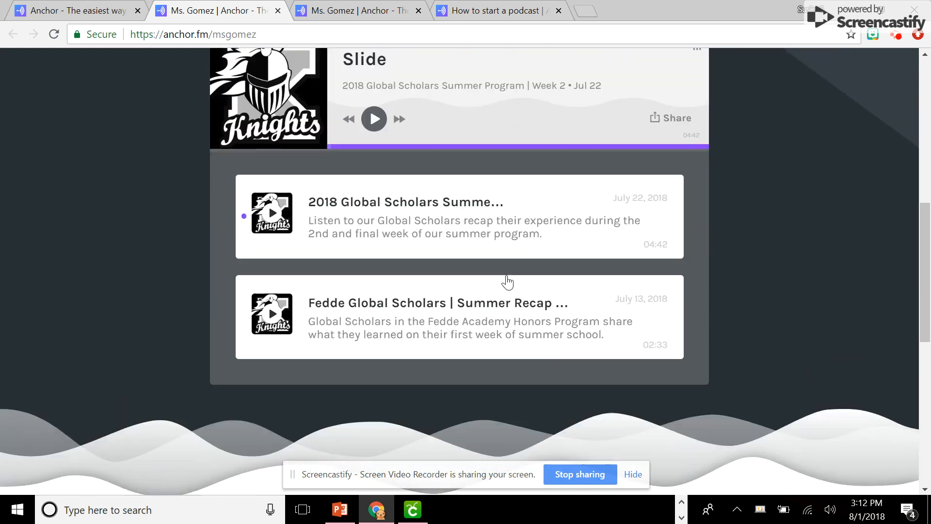
scroll(507, 280, "up", 1)
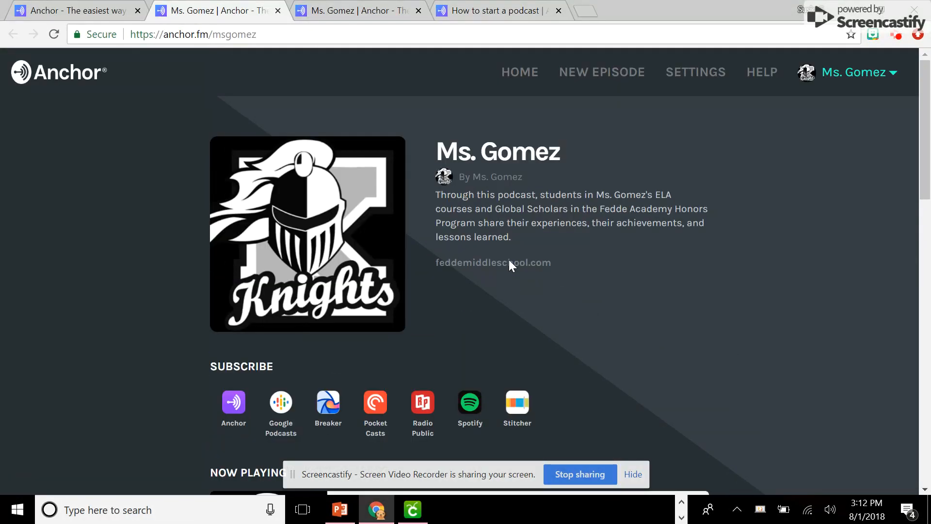
Go back to the dashboard and examine the overall podcast plays and episode downloads charts
left_click(521, 82)
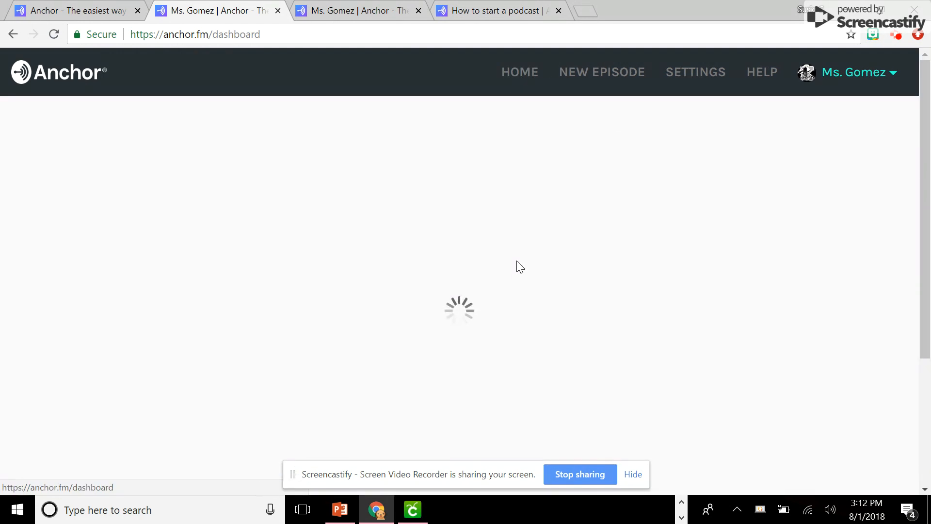
scroll(517, 266, "down", 6)
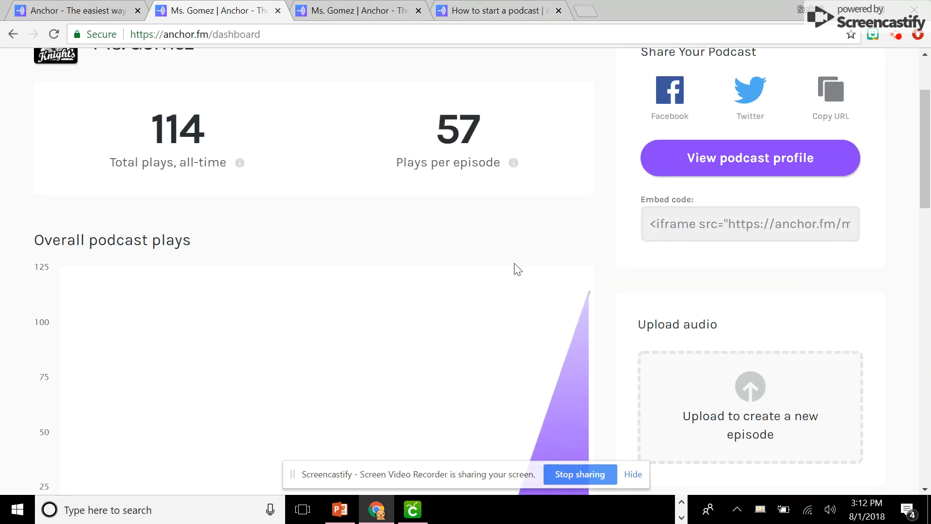
scroll(514, 267, "down", 7)
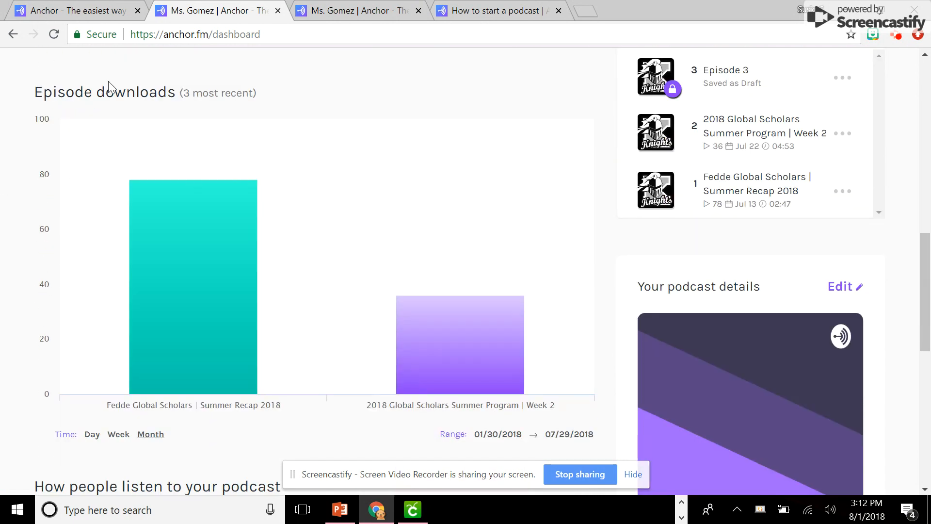
scroll(349, 277, "down", 4)
scroll(348, 280, "up", 4)
scroll(347, 281, "up", 8)
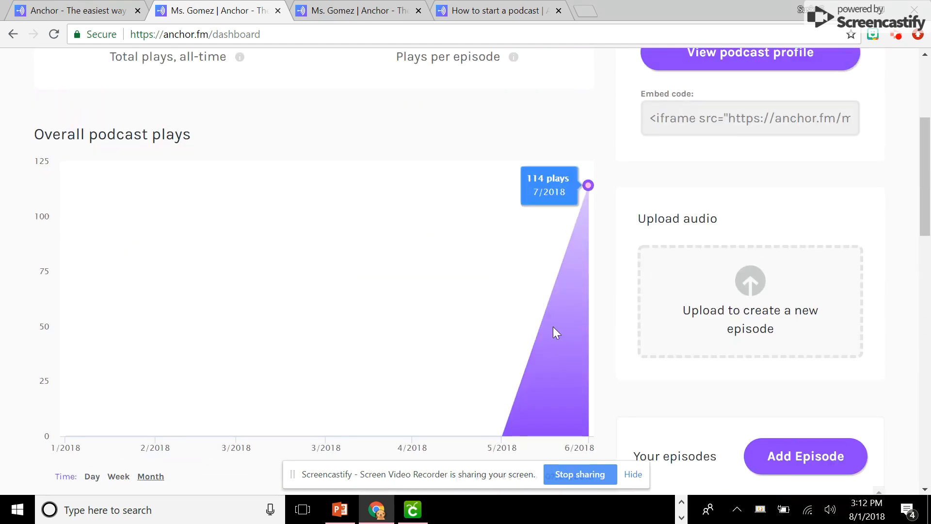
Review how people listen to the podcast and check the podcast details with its platform availability link
scroll(553, 327, "down", 10)
scroll(557, 332, "down", 6)
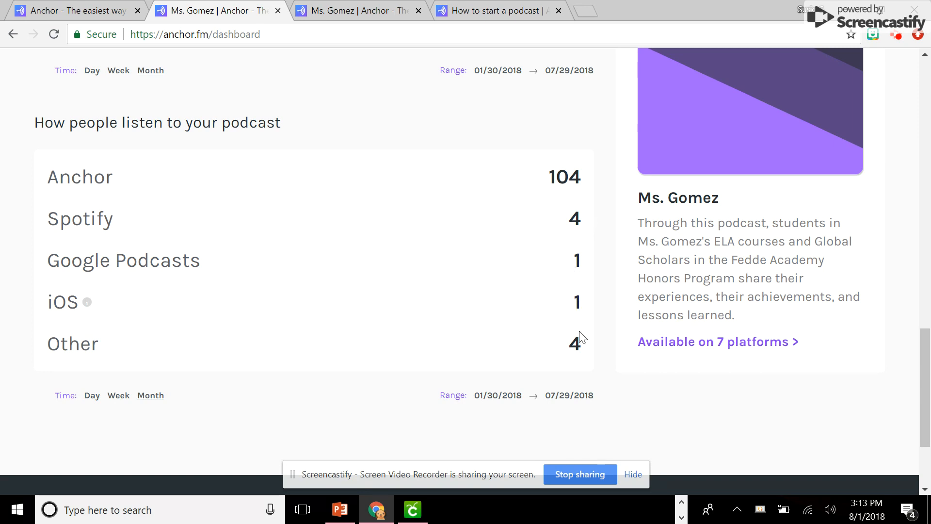
scroll(588, 358, "down", 3)
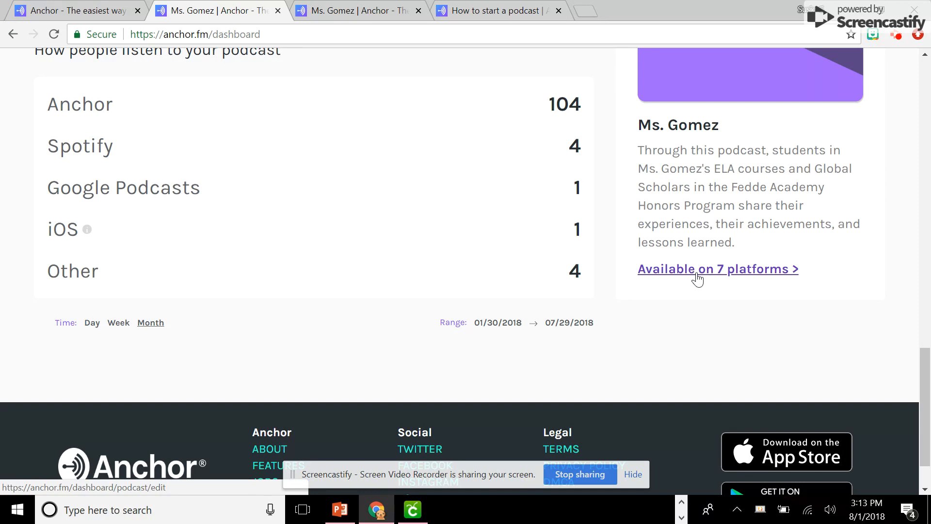
scroll(730, 280, "up", 15)
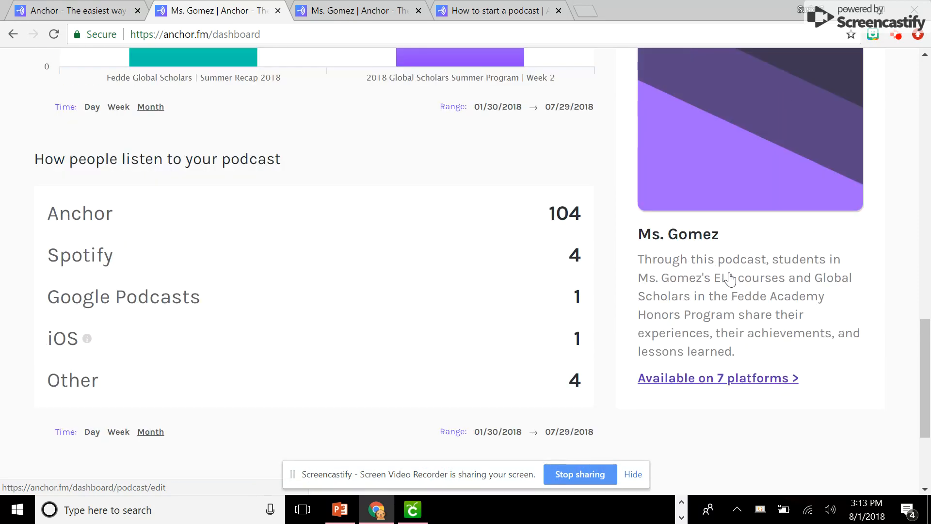